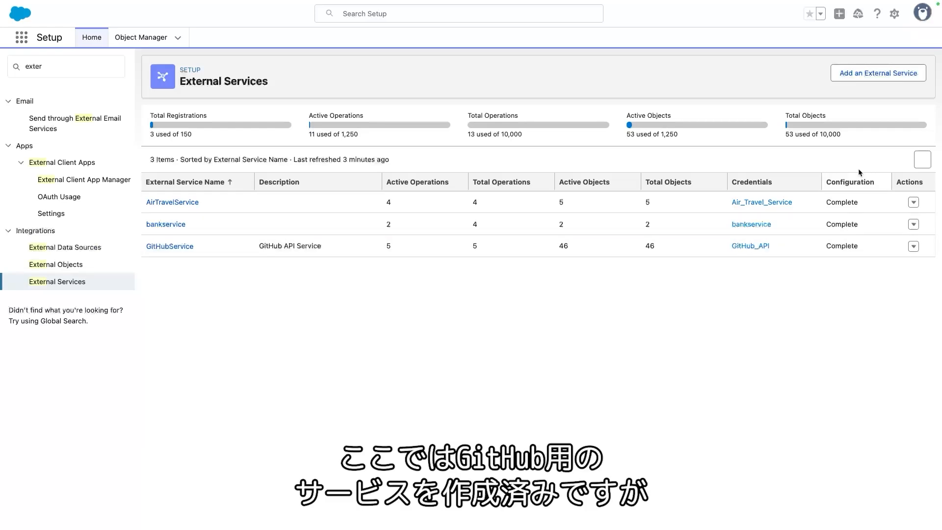
Start adding an external service from an API specification and set its service schema to Upload from local.
click(873, 76)
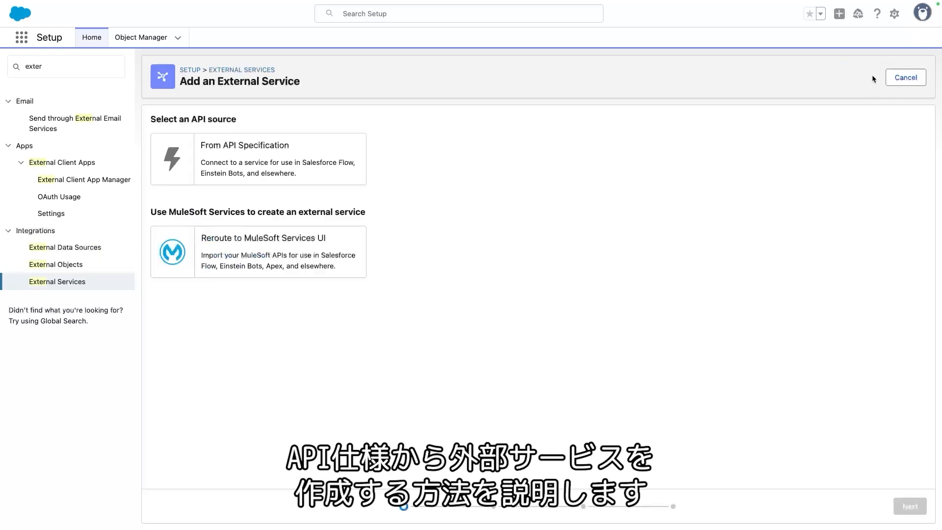
click(307, 163)
click(911, 504)
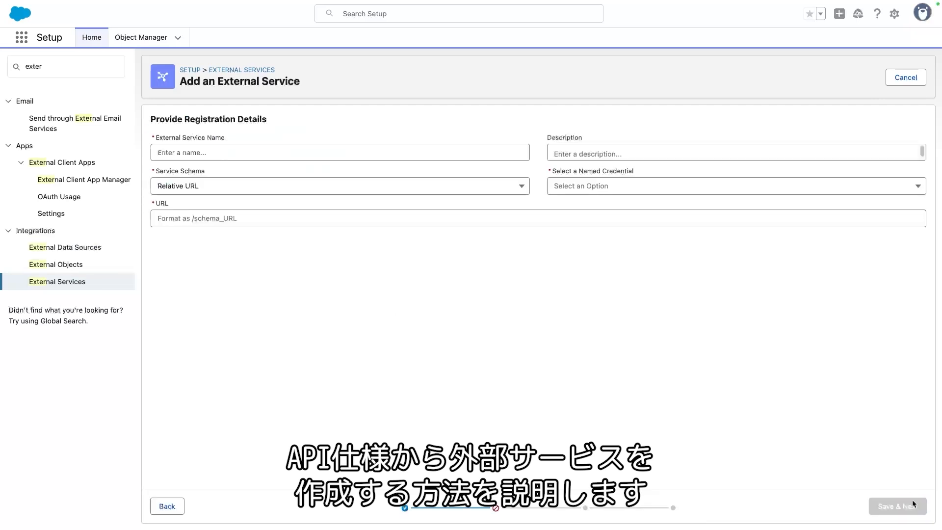
click(294, 190)
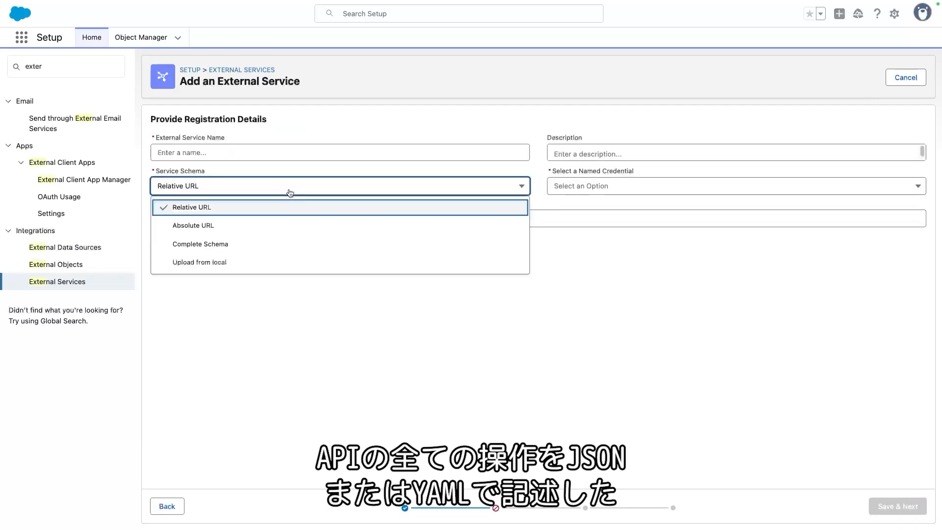
click(250, 262)
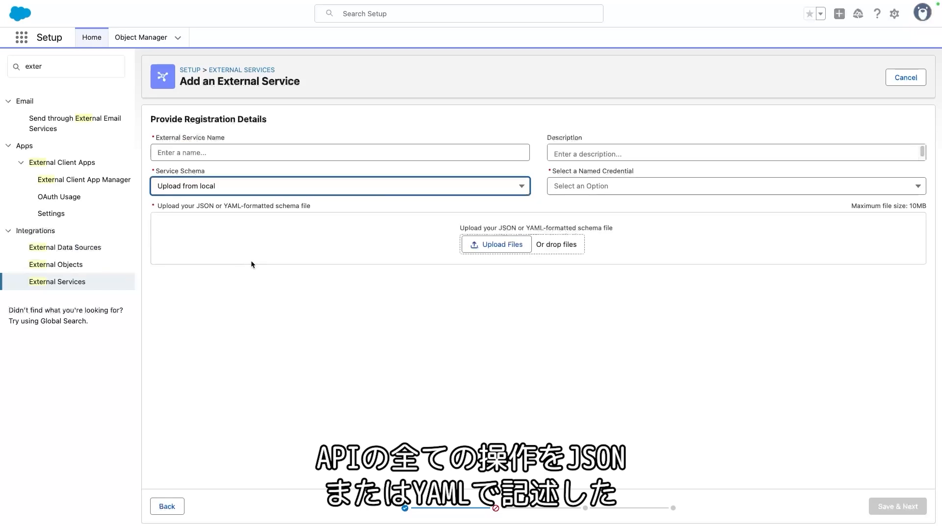
Upload train-service-3.0.json from the oas-schemas folder as the service's schema file.
click(510, 244)
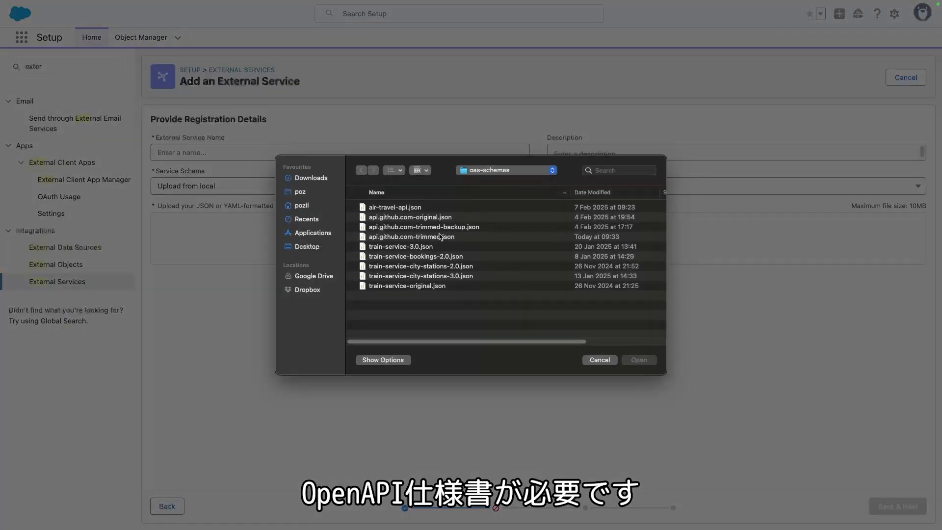
click(415, 247)
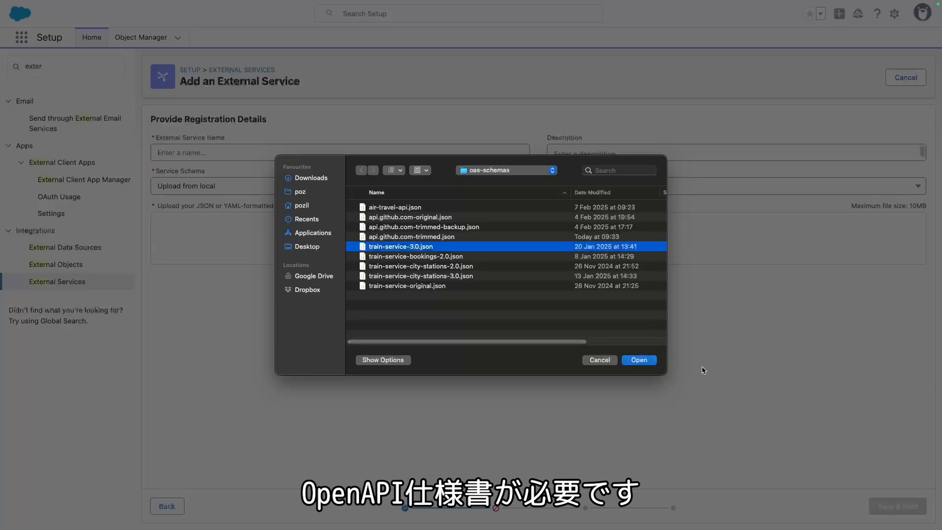
click(639, 360)
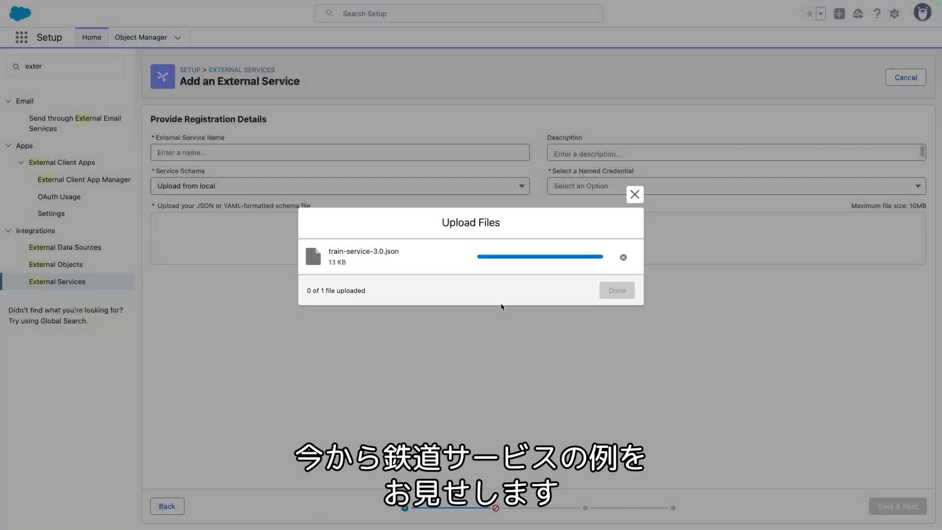
click(619, 291)
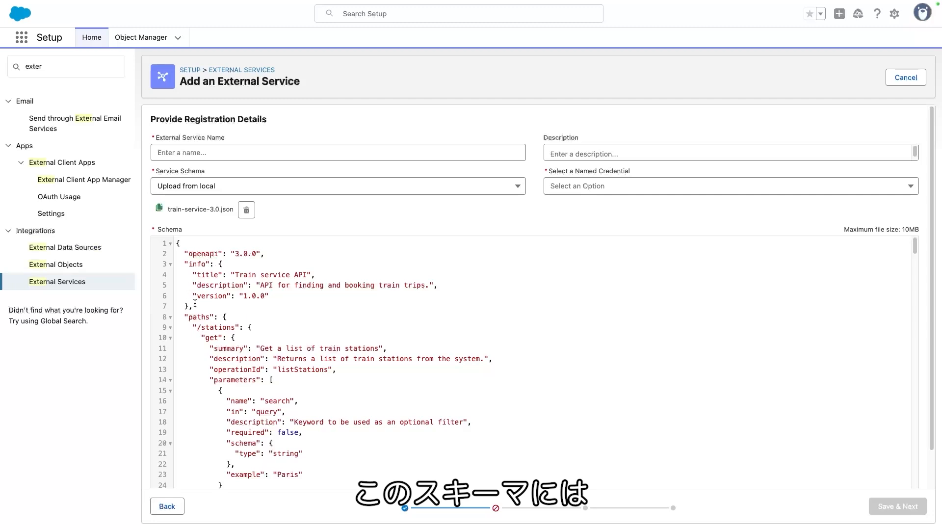
Examine the uploaded schema's /stations path, including its get operation, parameters and responses.
scroll(225, 331, down, 1)
drag(192, 325, 231, 336)
scroll(254, 333, down, 2)
scroll(254, 334, down, 3)
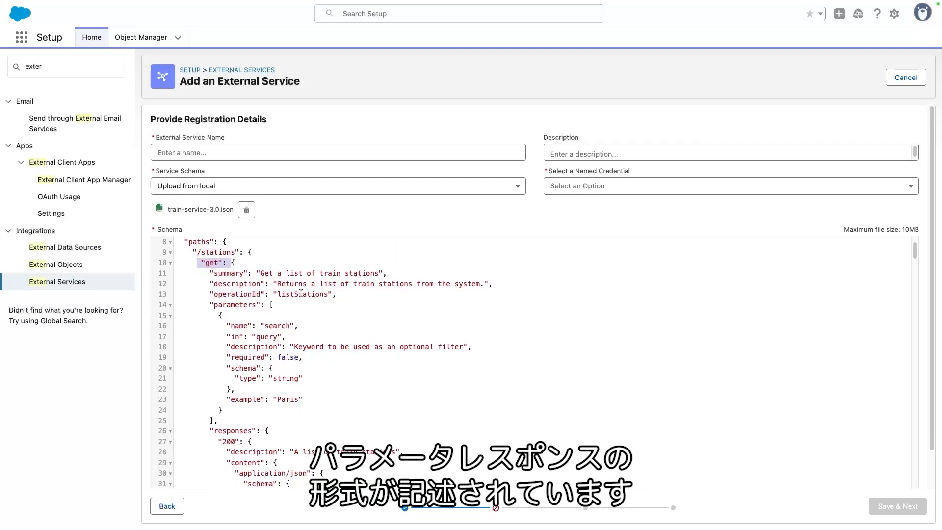
scroll(260, 393, down, 3)
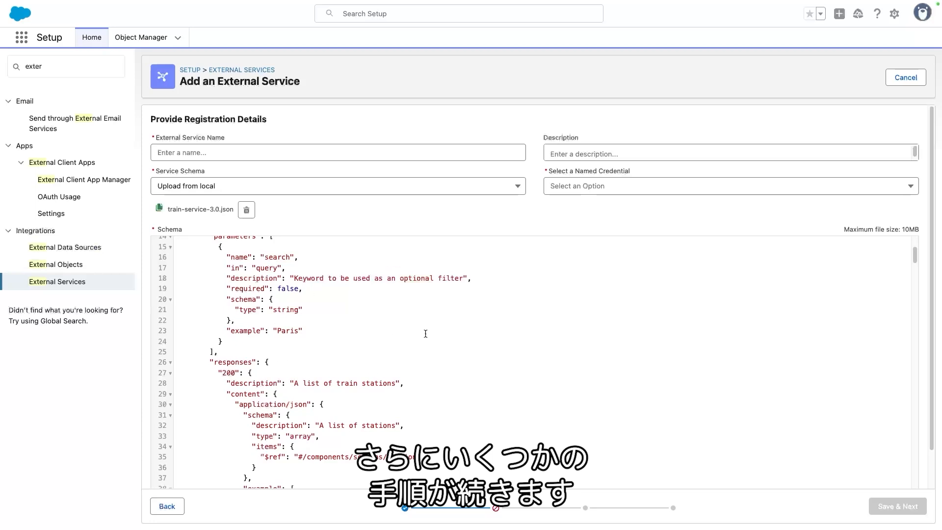
Abandon the new external service registration and return to the External Services list, discarding unsaved changes.
click(166, 506)
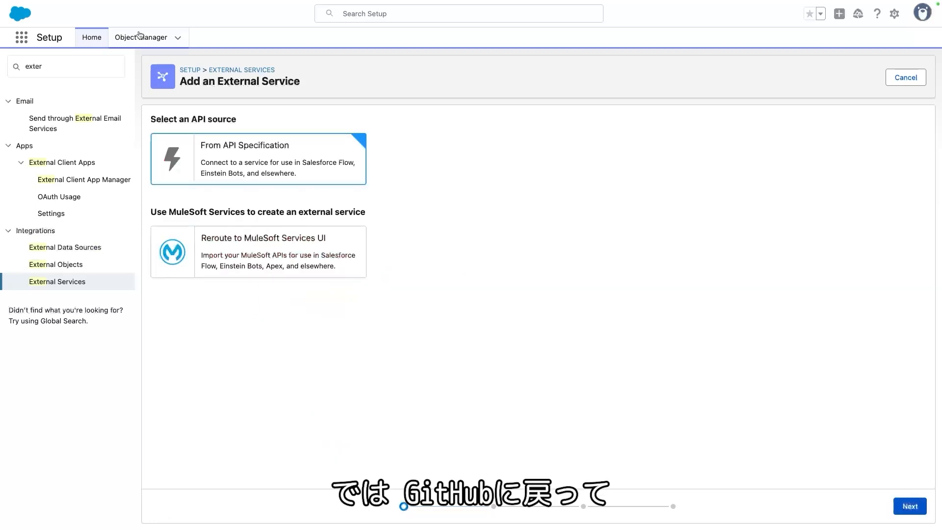
click(246, 70)
click(665, 303)
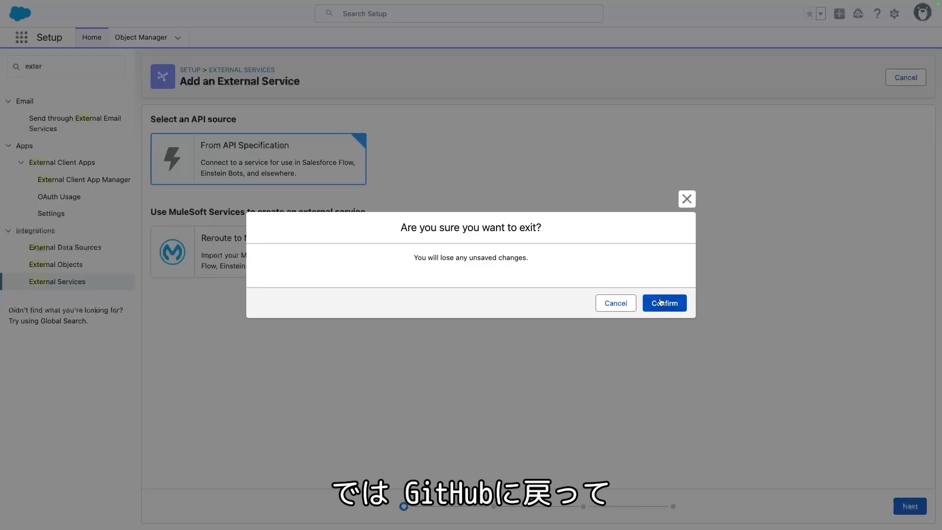
Open GitHubService and review its imported operations with their descriptions and parameters.
click(190, 246)
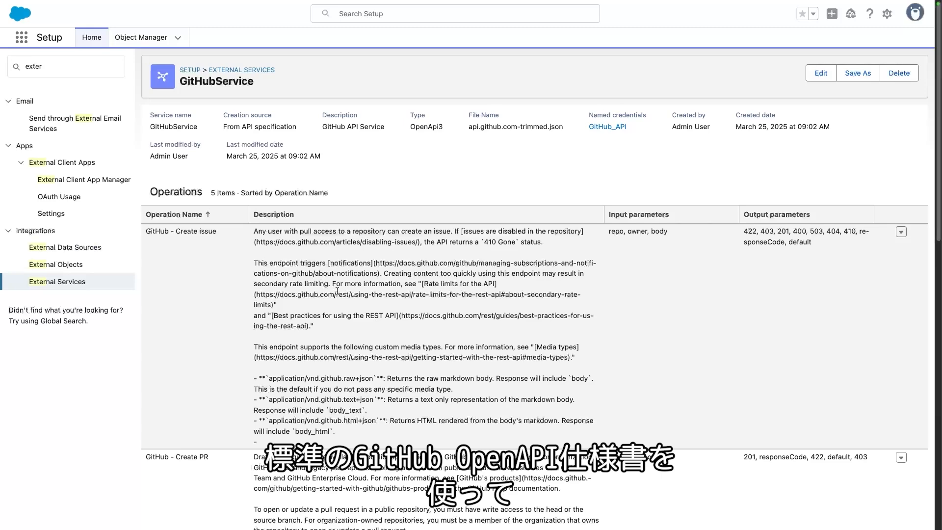
scroll(214, 241, down, 2)
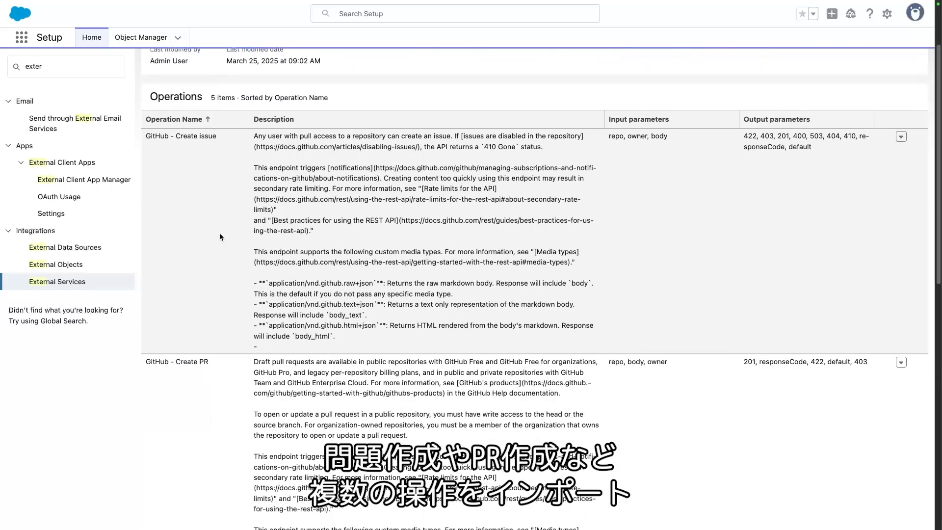
scroll(211, 236, down, 3)
scroll(211, 286, down, 6)
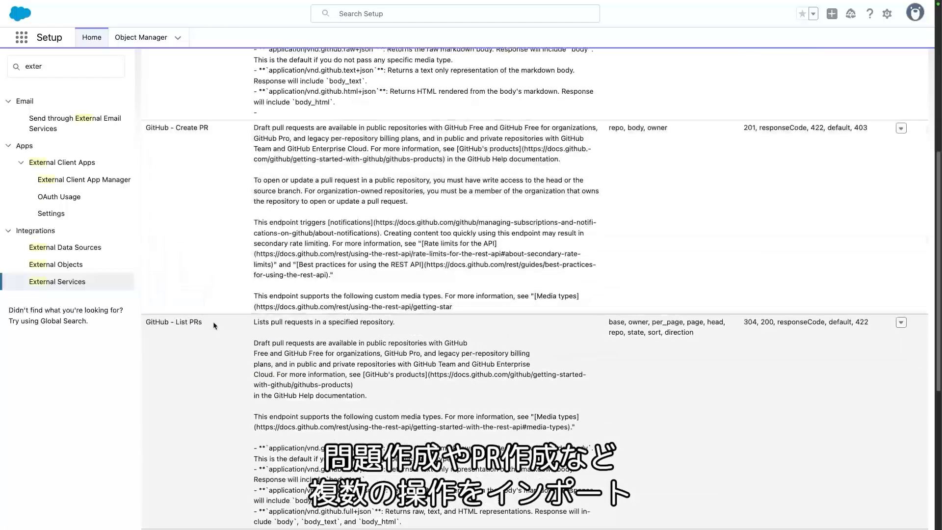
scroll(457, 259, up, 8)
scroll(457, 259, up, 3)
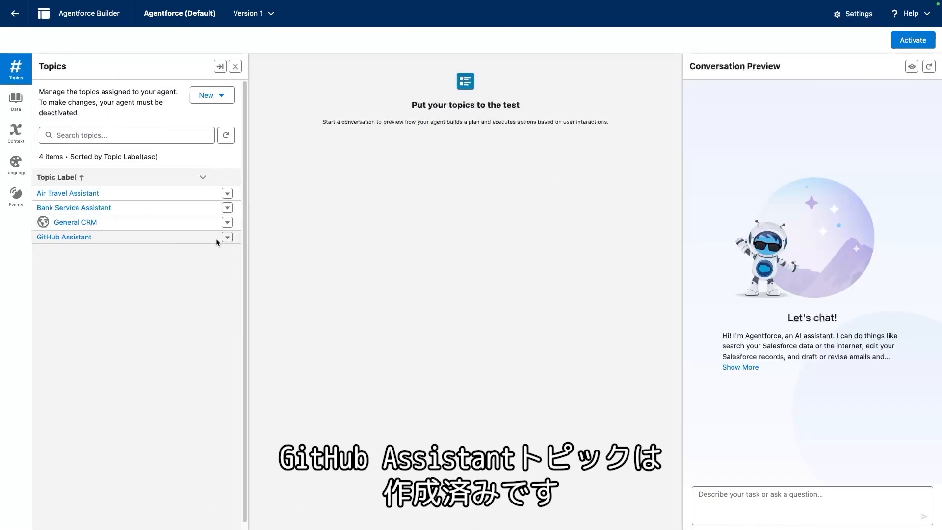
Open the GitHub Assistant topic and display its assigned actions.
click(73, 238)
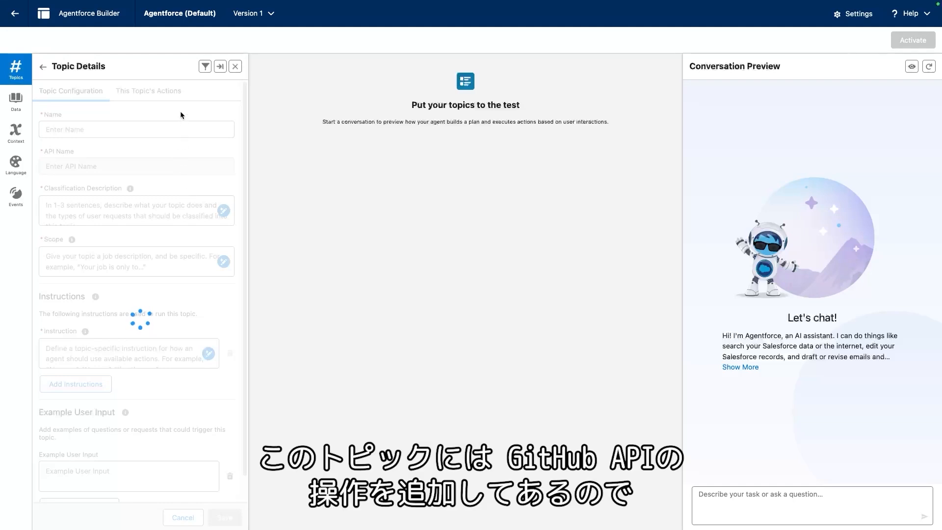
click(170, 93)
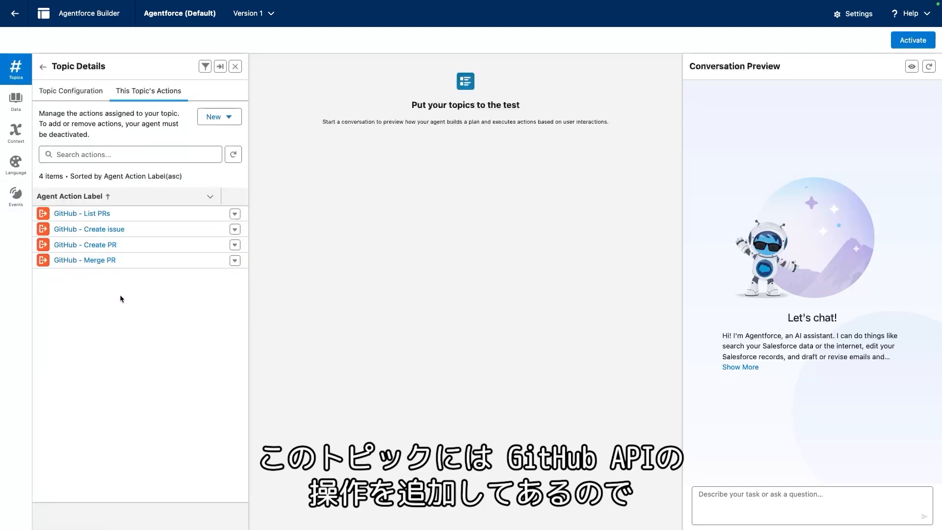
Start a new API action in the External Services category to view the available reference actions, and cancel it without choosing one.
click(230, 120)
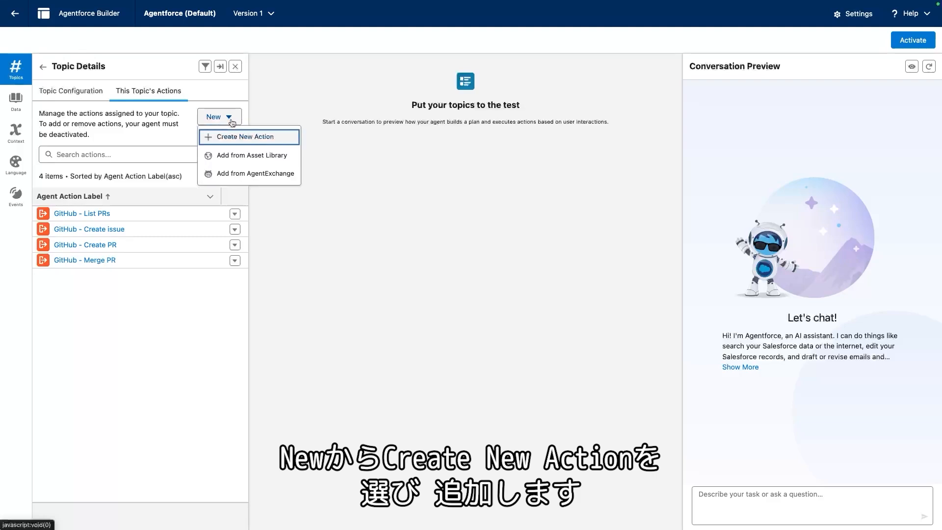
click(233, 137)
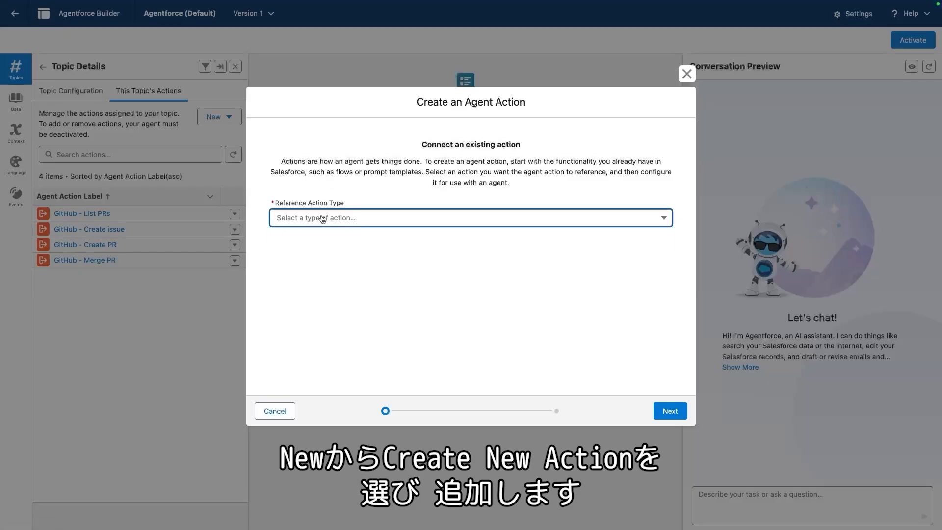
click(323, 218)
click(303, 254)
click(308, 252)
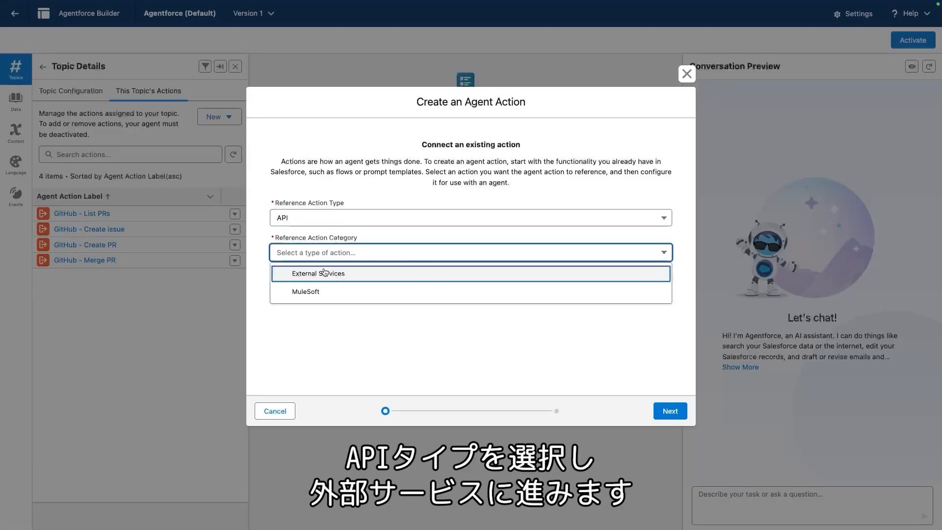
click(324, 273)
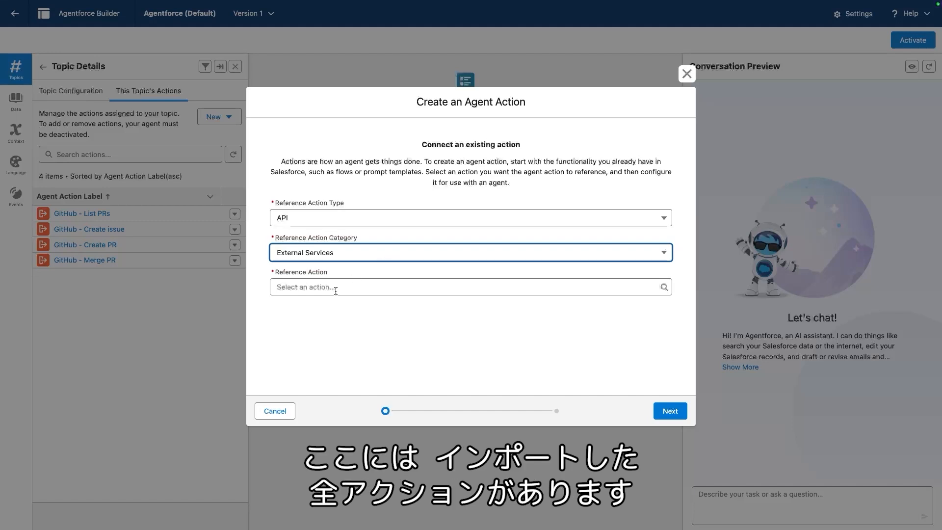
click(395, 287)
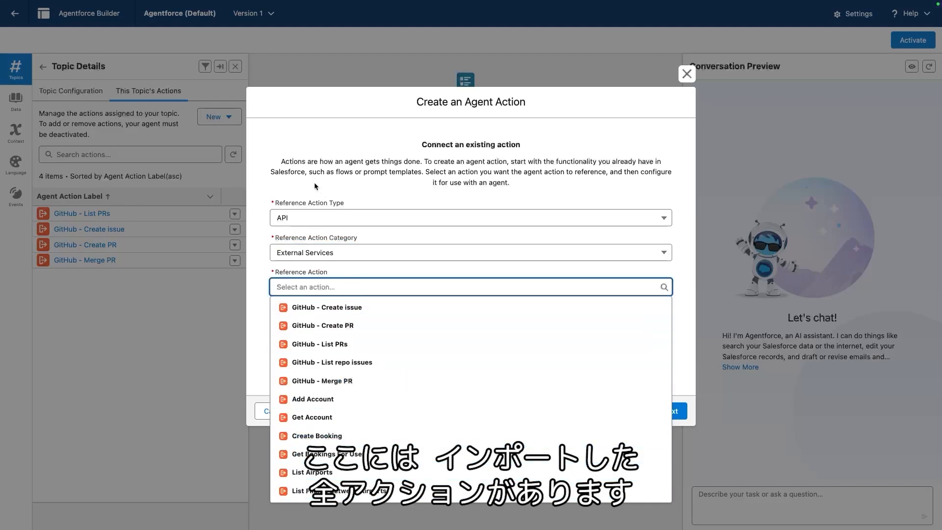
click(627, 384)
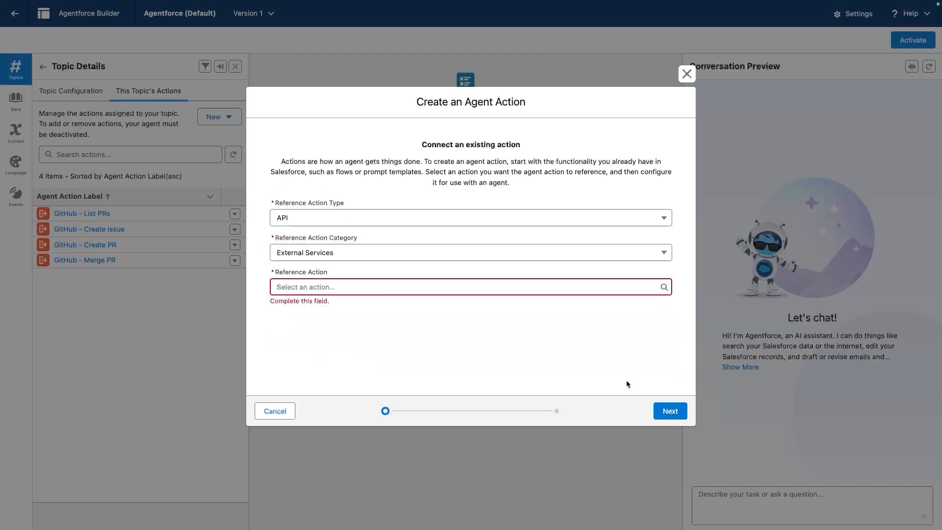
click(289, 411)
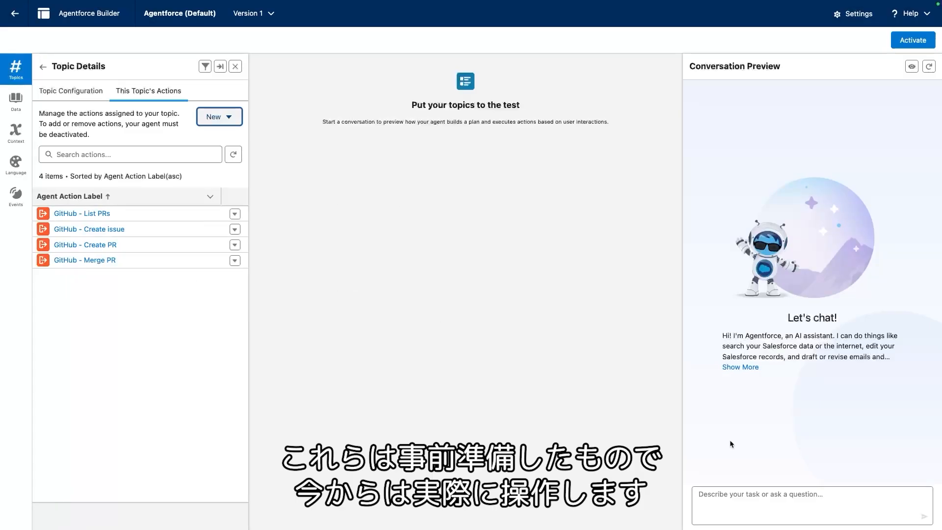
Switch to the tdx25-api-action-demo repository on GitHub and open its pull request "feat: cover image for readme".
click(759, 500)
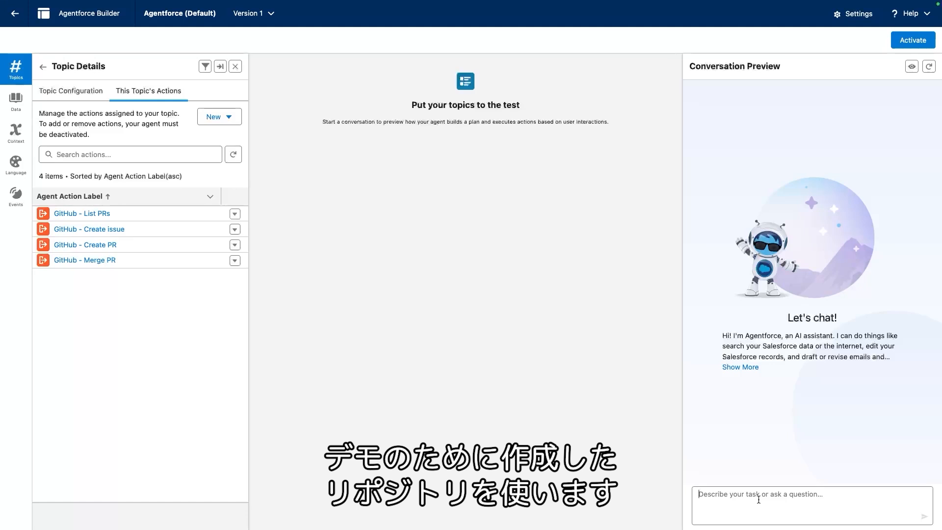
key(ctrl+Right)
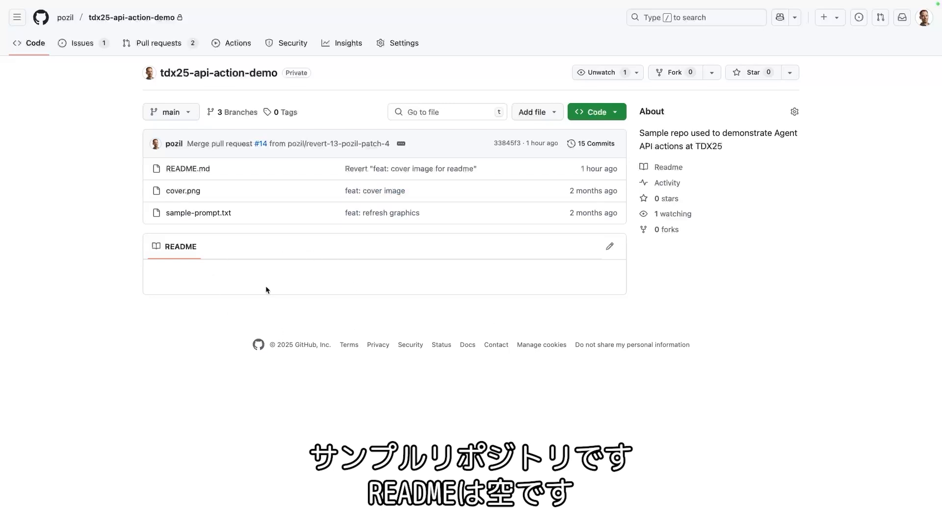
click(157, 45)
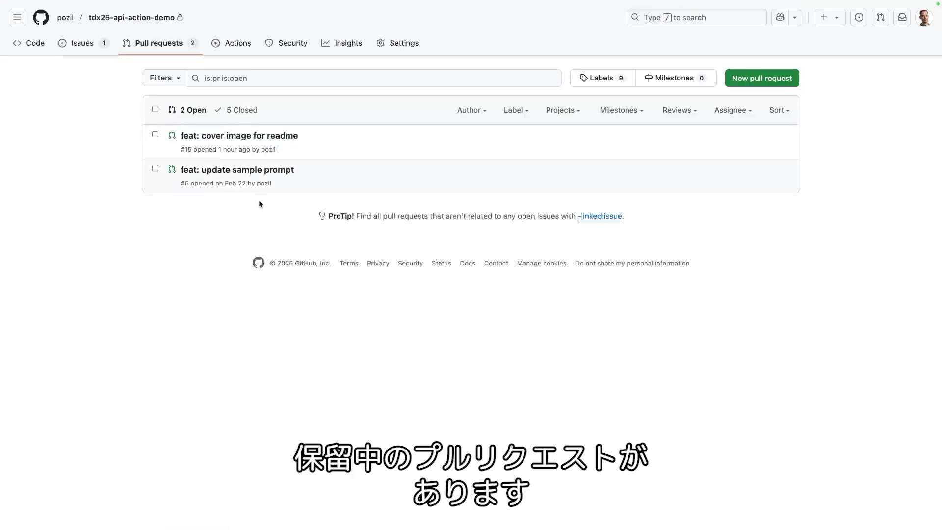
click(231, 141)
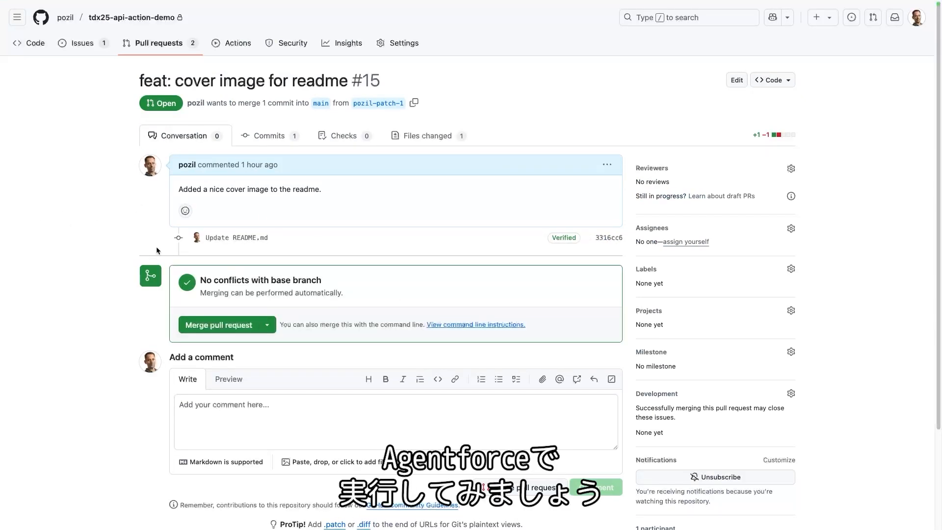
Switch back to Agentforce Builder and send the agent the prompt "List PRs for repo pozil/tdx25-api-action-demo.".
key(ctrl+Left)
click(771, 512)
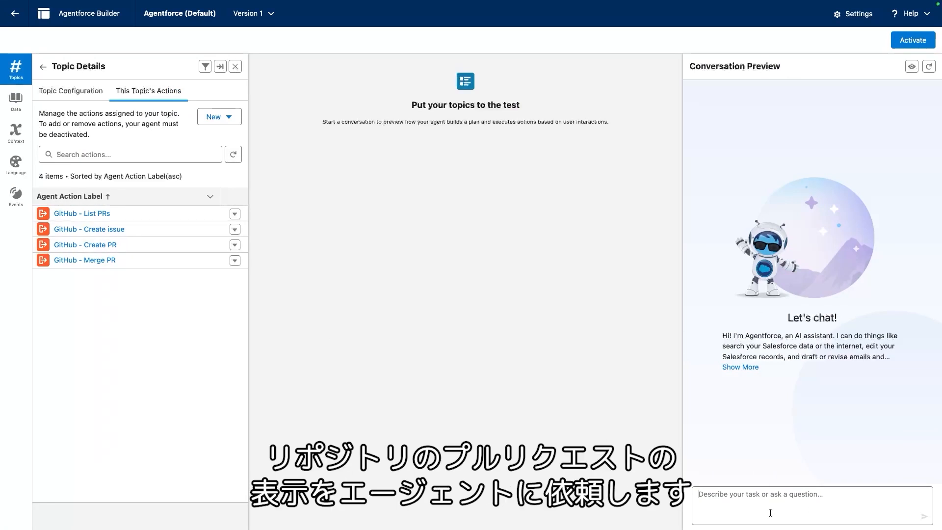
text(List PRs for repo pozil/tdx25-api-action-demo.)
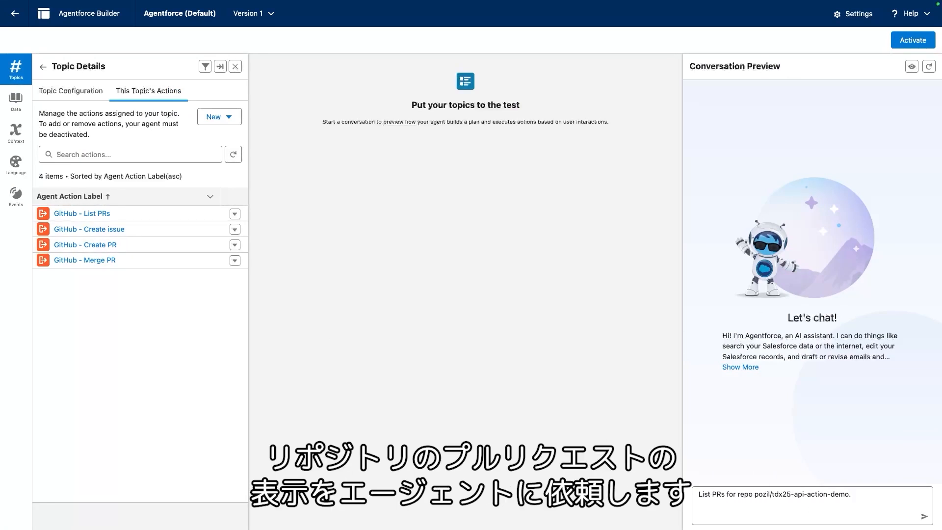
key(Return)
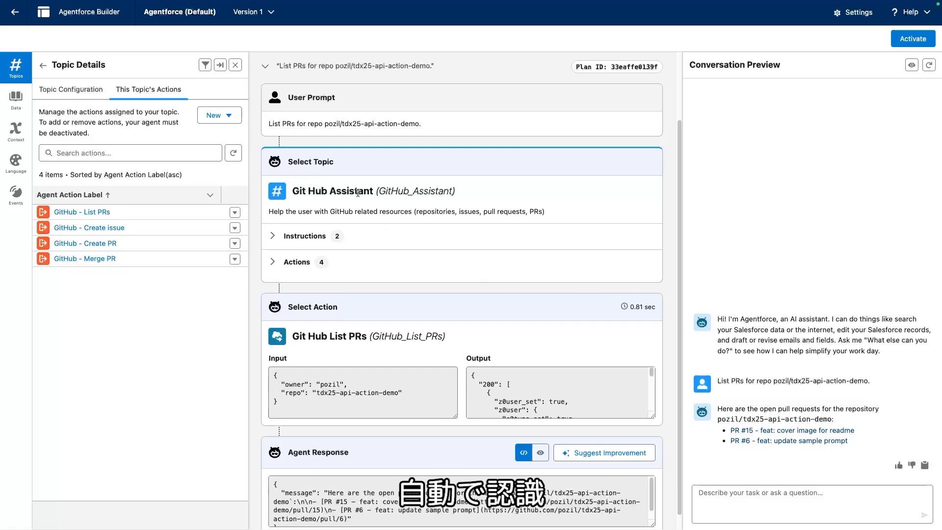
Enlarge the output box of the Git Hub List PRs action and examine the returned API response.
scroll(373, 252, down, 1)
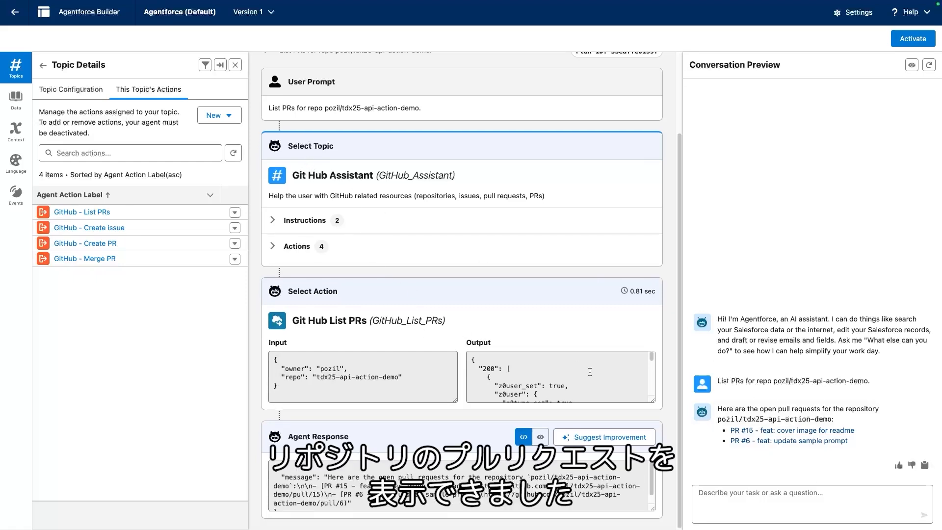
drag(652, 401, 653, 505)
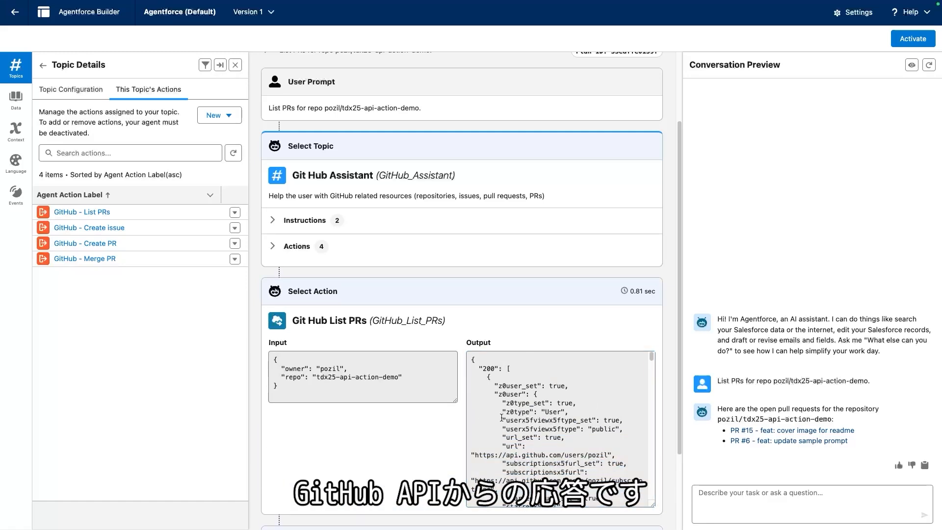
scroll(548, 476, down, 3)
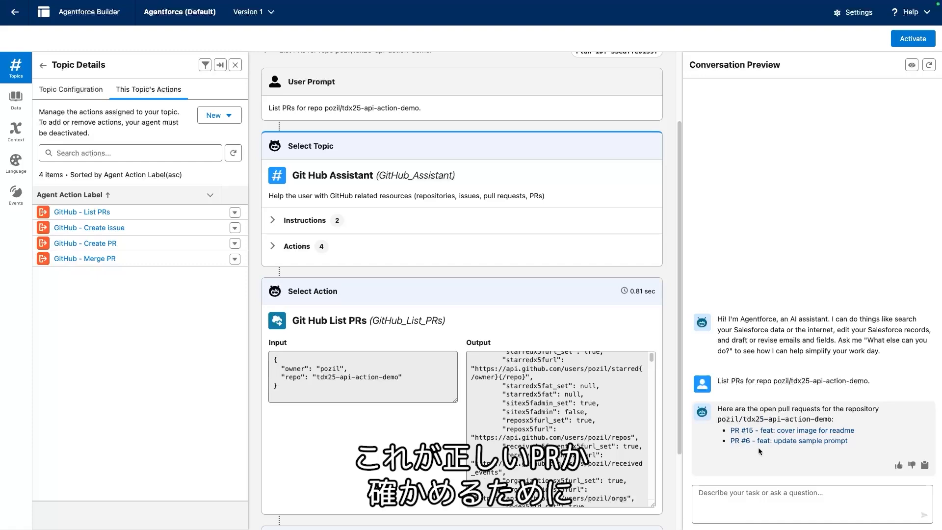
Open the agent's link for PR #15 in a new browser tab and view that pull request on GitHub.
right_click(791, 433)
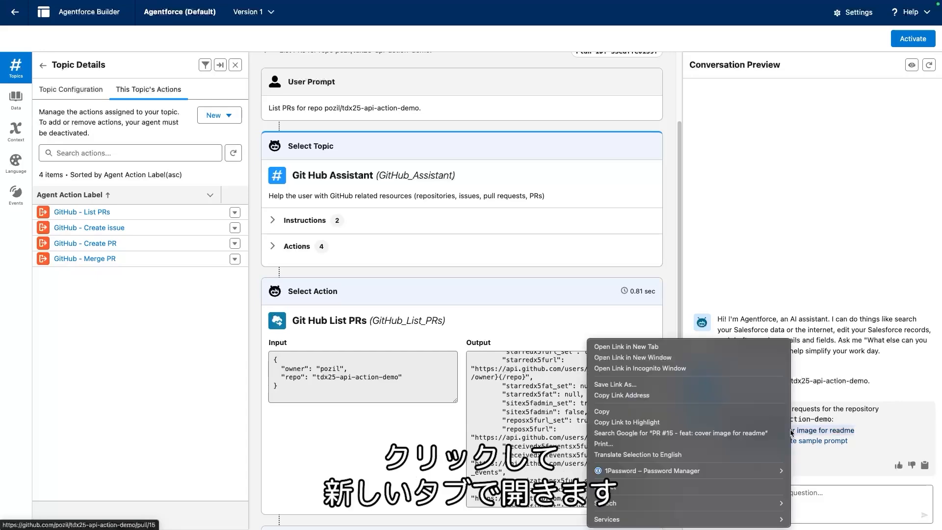
click(698, 347)
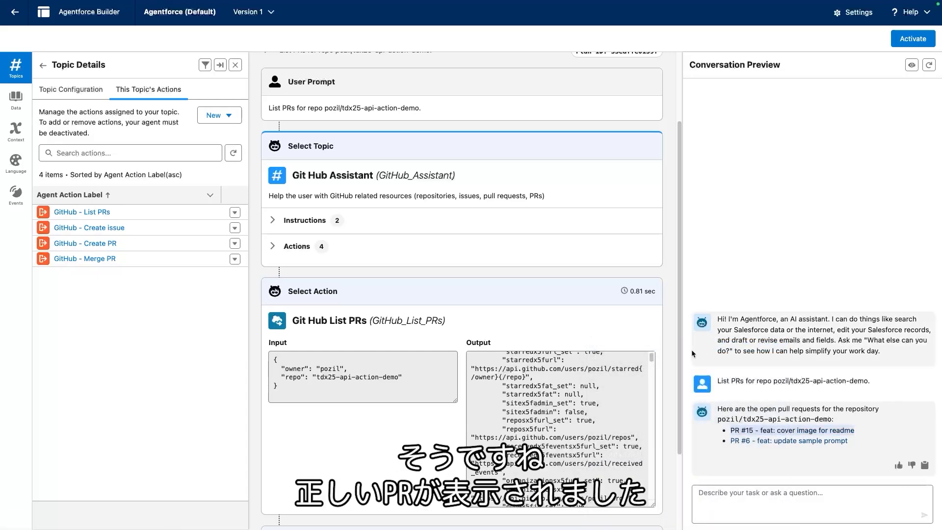
key(ctrl+Right)
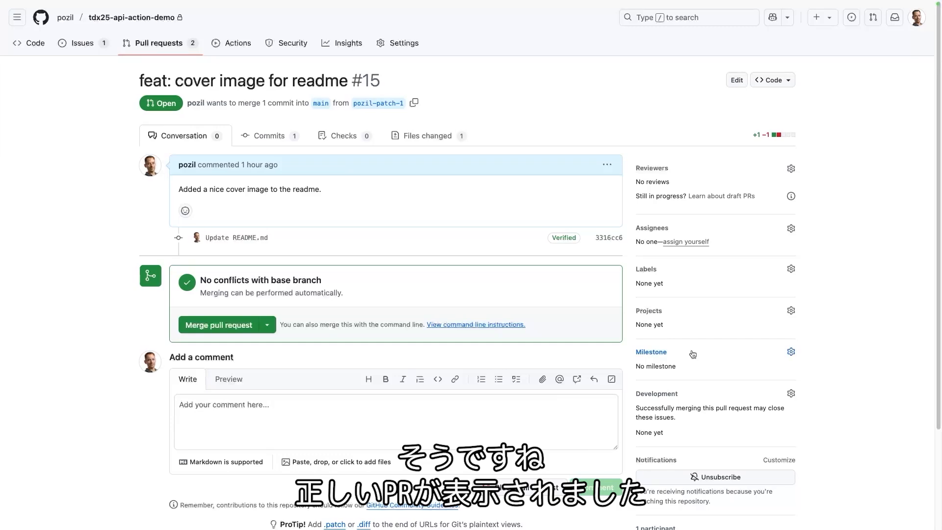
Return to Agentforce Builder, send the agent the prompt "Merge PR #15", and confirm the proposed merge.
key(ctrl+Left)
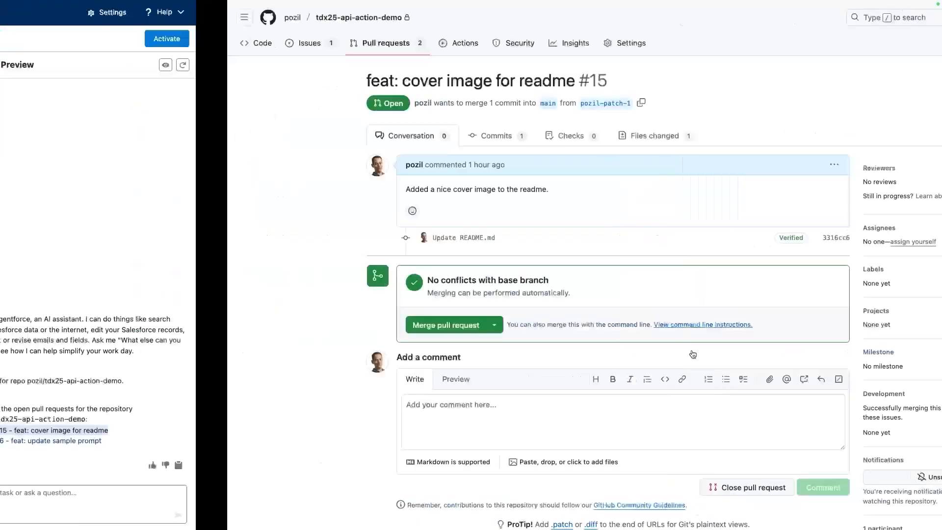
click(734, 503)
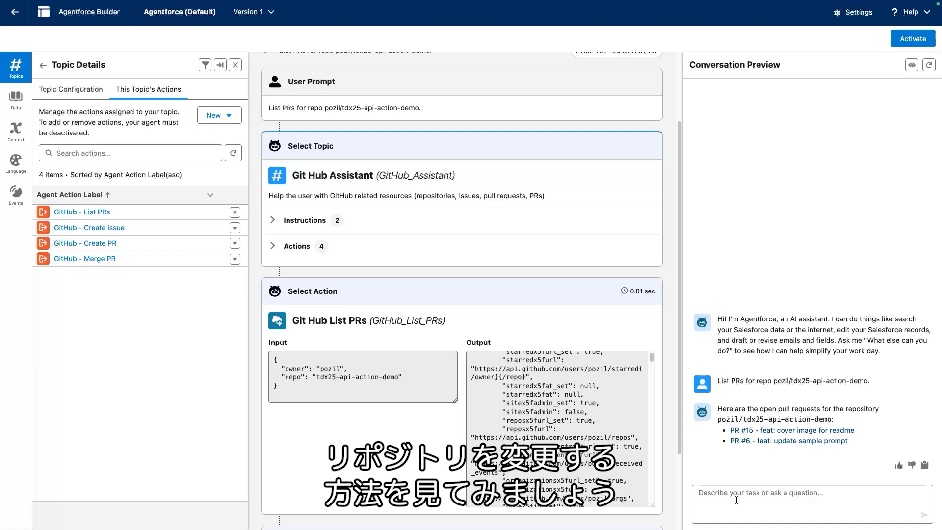
text(Merge PR #15)
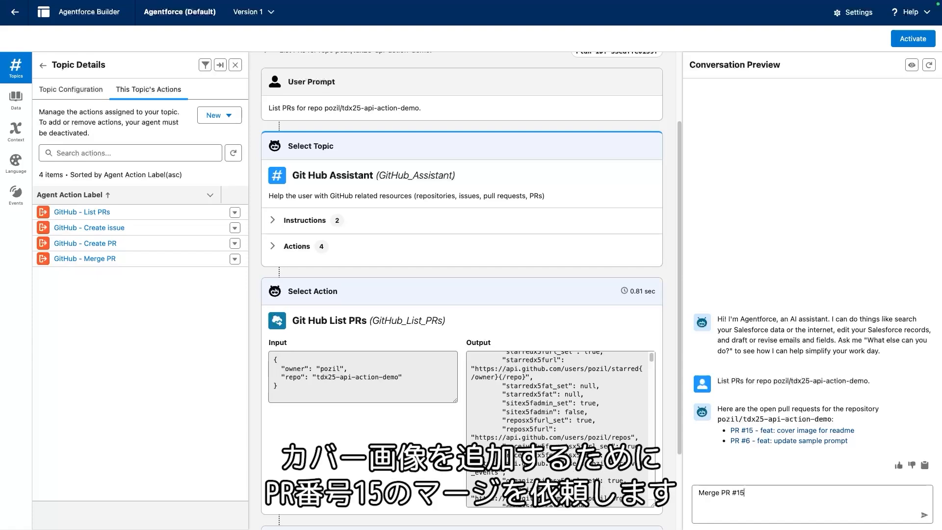
key(Return)
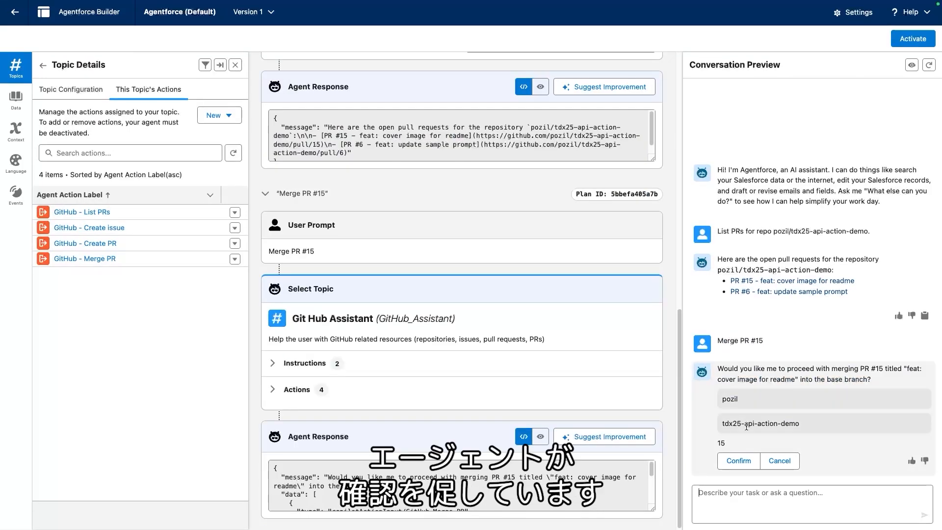
click(744, 461)
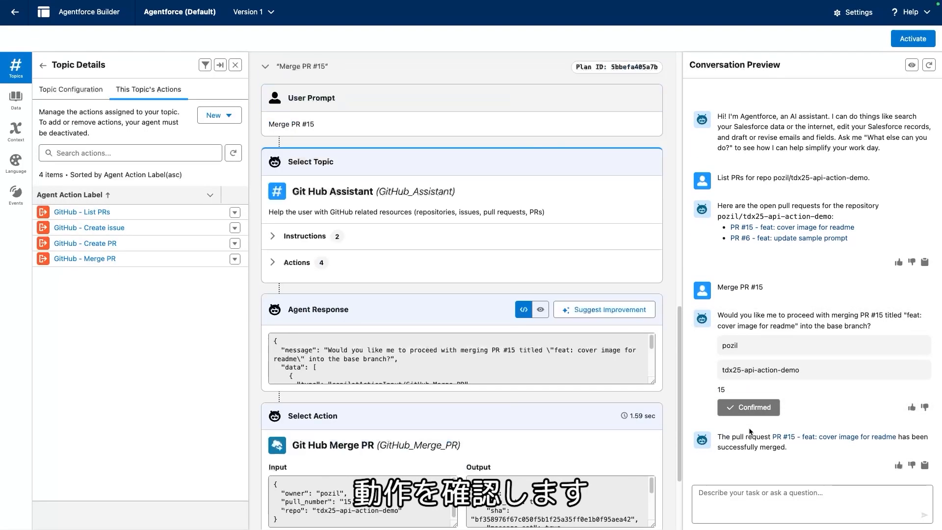
Check the merge in the enlarged output box of the Git Hub Merge PR action and in the README on the repository's GitHub code page.
scroll(584, 402, down, 5)
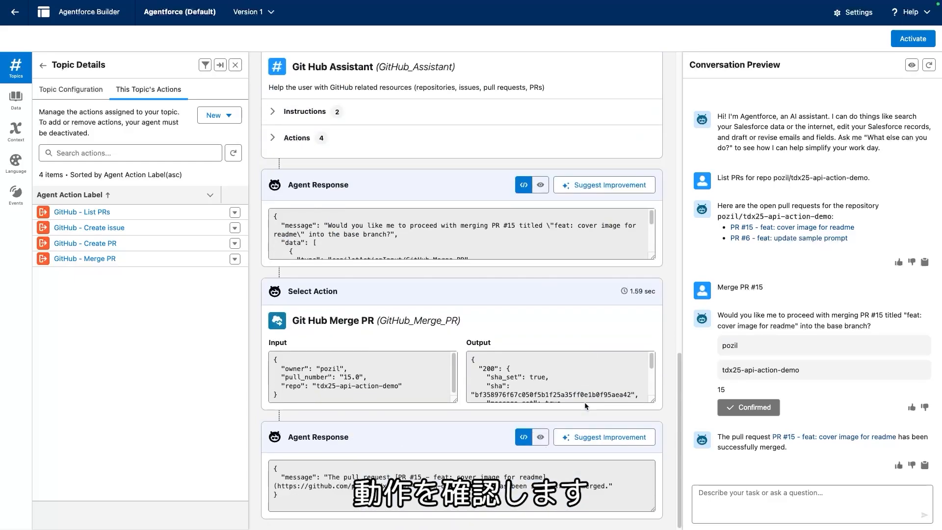
drag(653, 401, 654, 496)
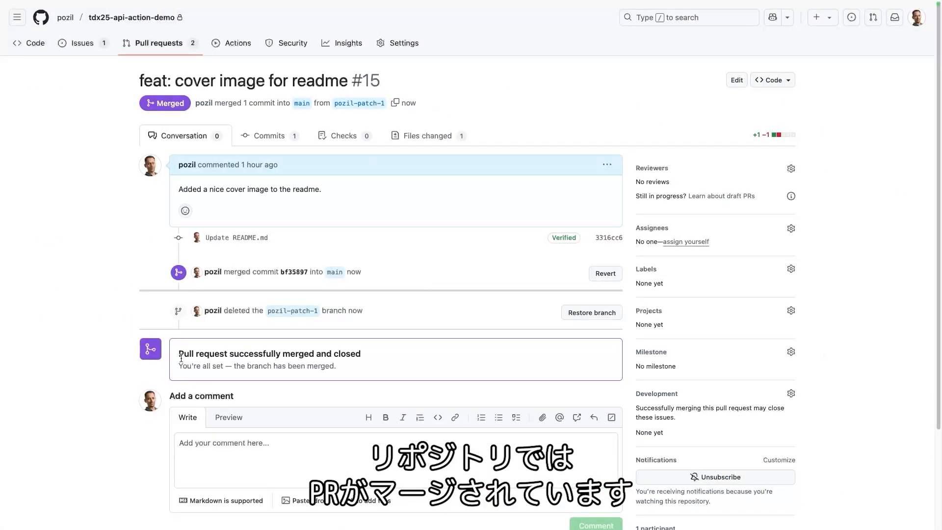
click(239, 44)
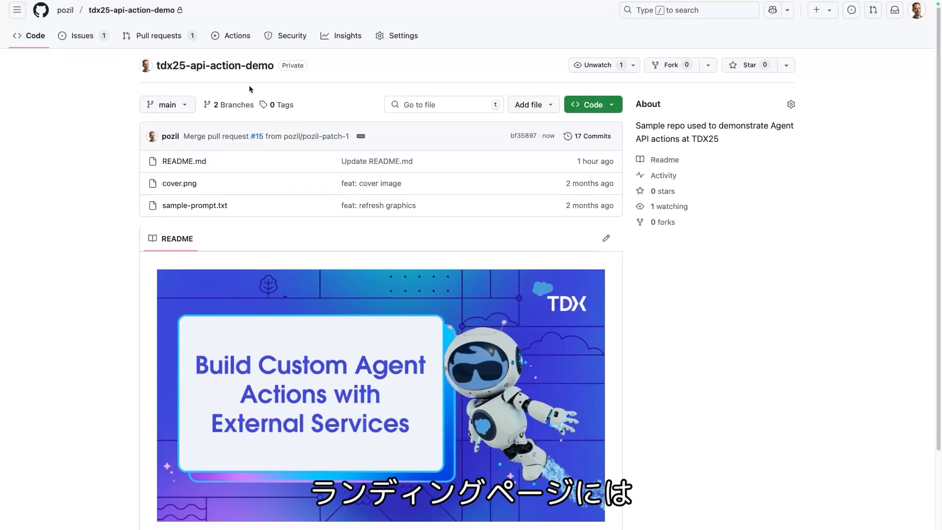
scroll(249, 85, down, 2)
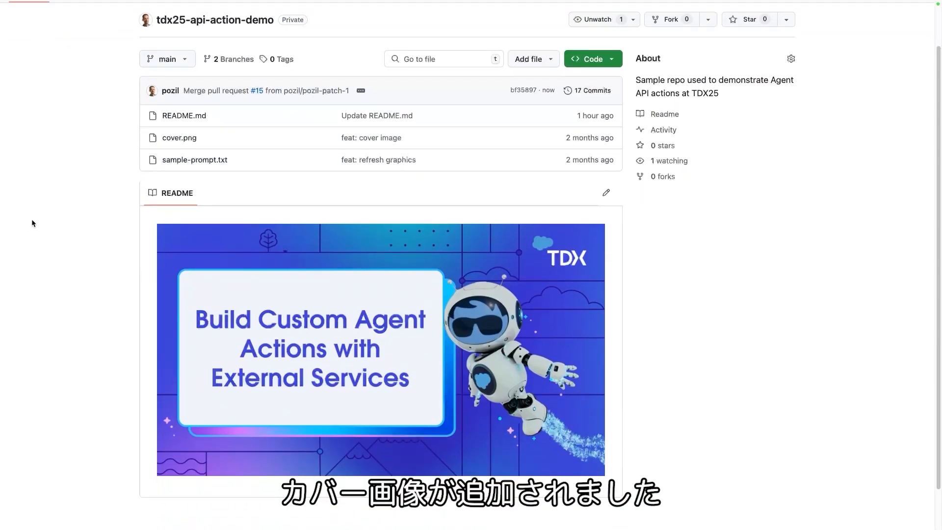